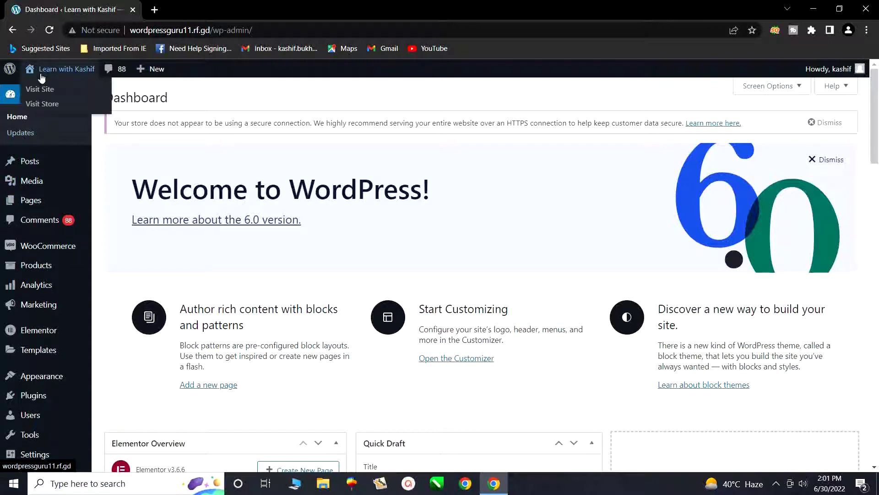
- Visit the live site and scroll its front page with the summer chair banner
left_click(40, 90)
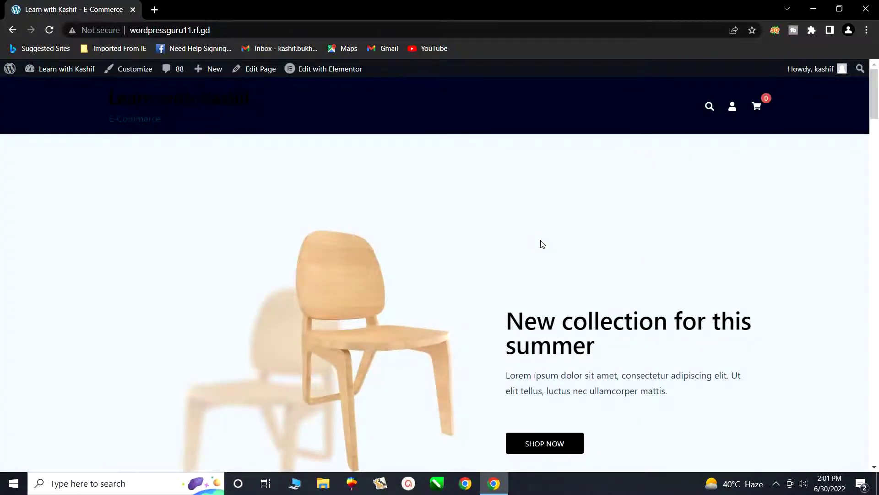
scroll(529, 259, "down", 4)
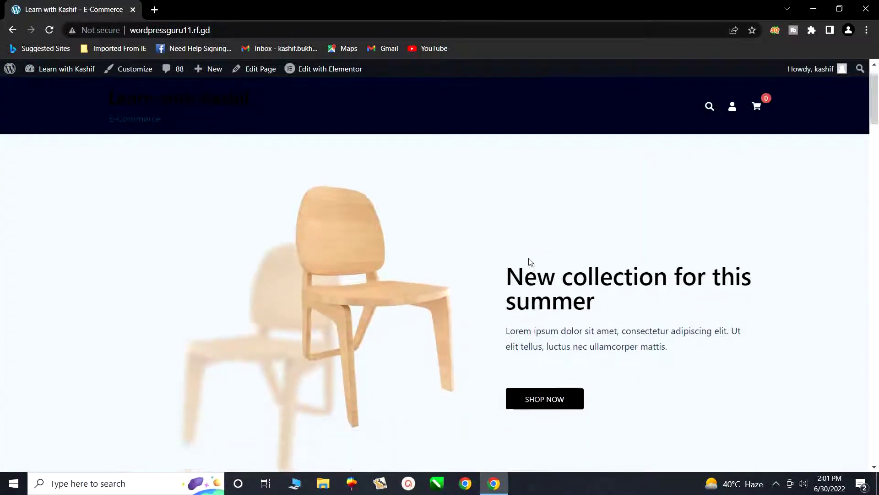
scroll(548, 308, "down", 15)
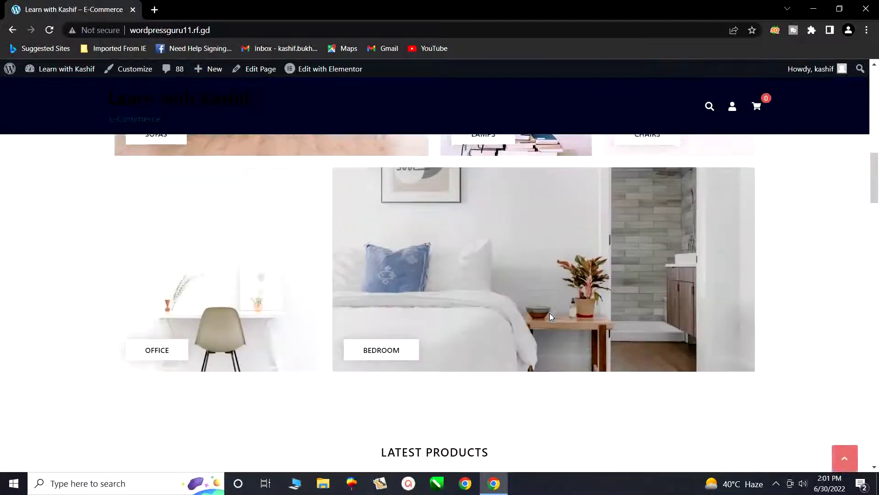
scroll(551, 316, "up", 18)
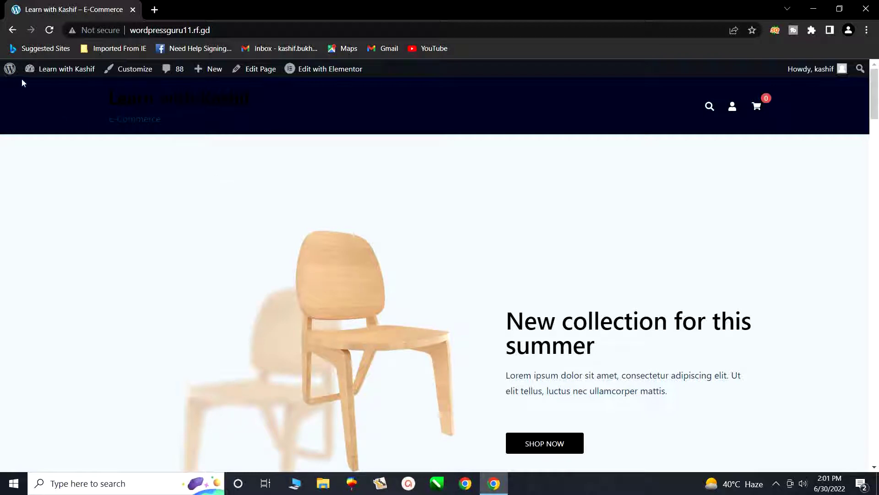
- Go back from the live site to the admin Dashboard
mouse_move(41, 71)
left_click(36, 90)
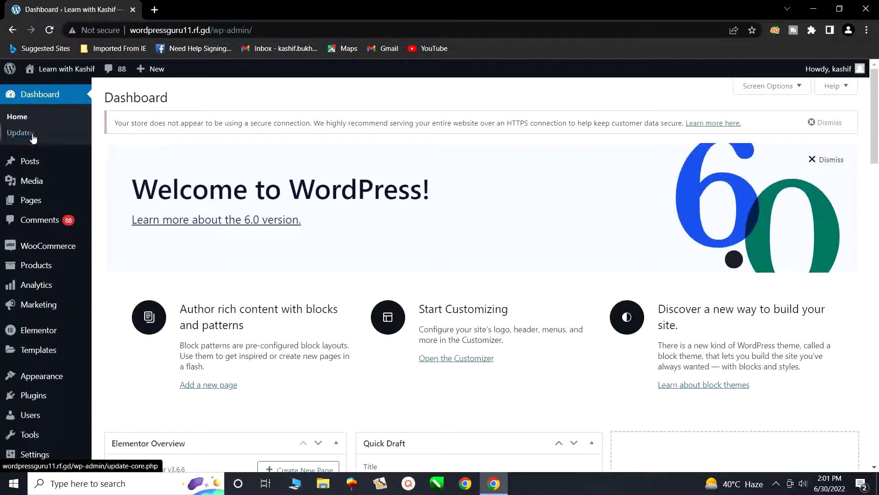
mouse_move(34, 185)
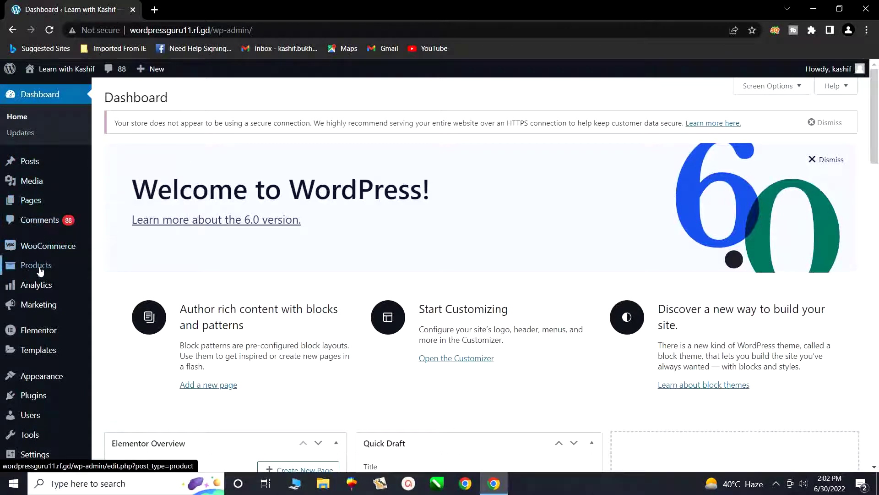
mouse_move(21, 383)
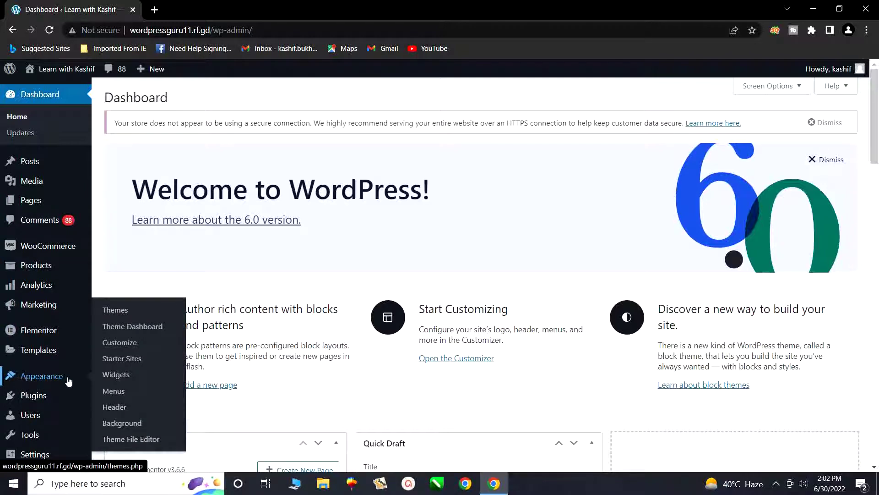
- Open the Customizer and go to the Sydney theme's Header section
left_click(114, 348)
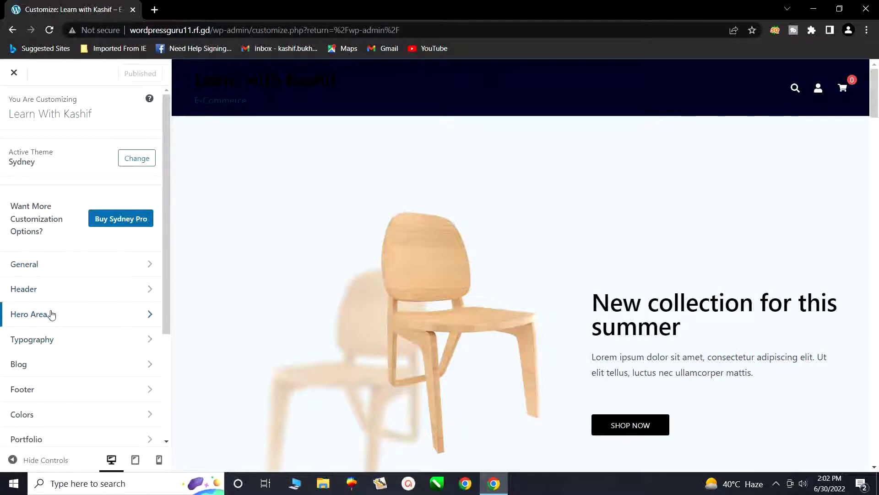
scroll(66, 397, "down", 1)
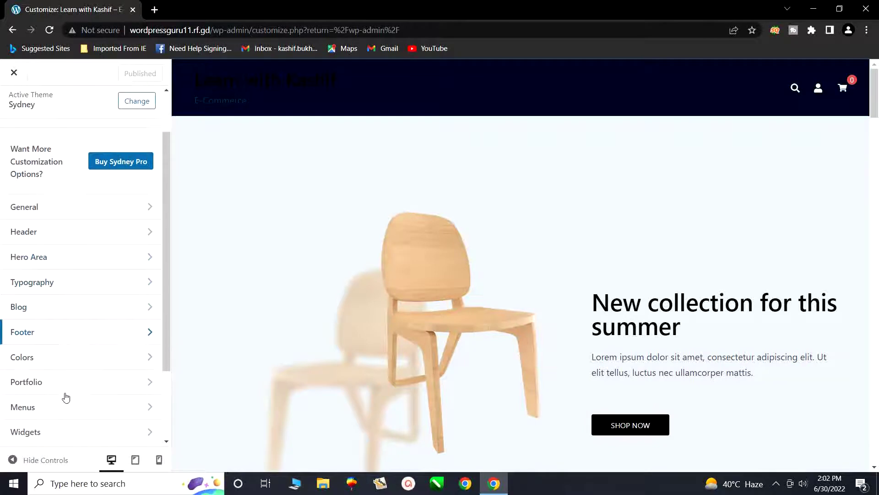
scroll(66, 397, "down", 2)
scroll(64, 395, "up", 3)
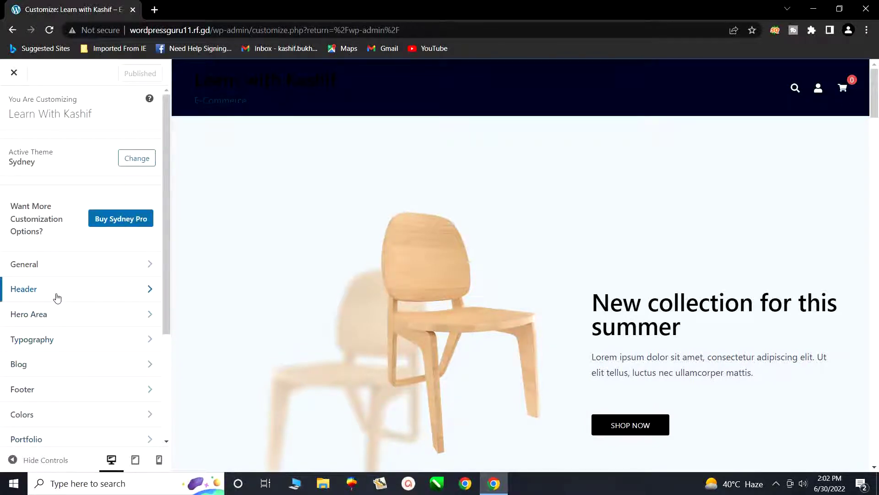
left_click(56, 297)
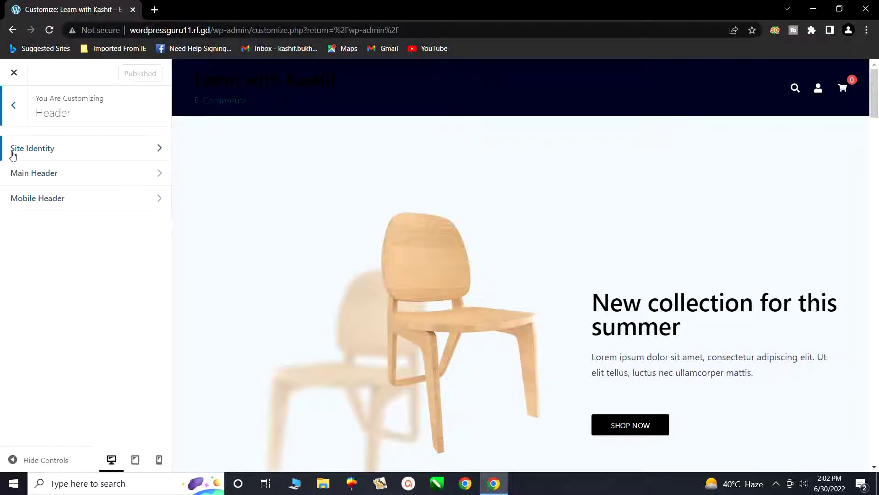
- In Site Identity, replace the site title with the owner's full name, then select the tagline
left_click(56, 158)
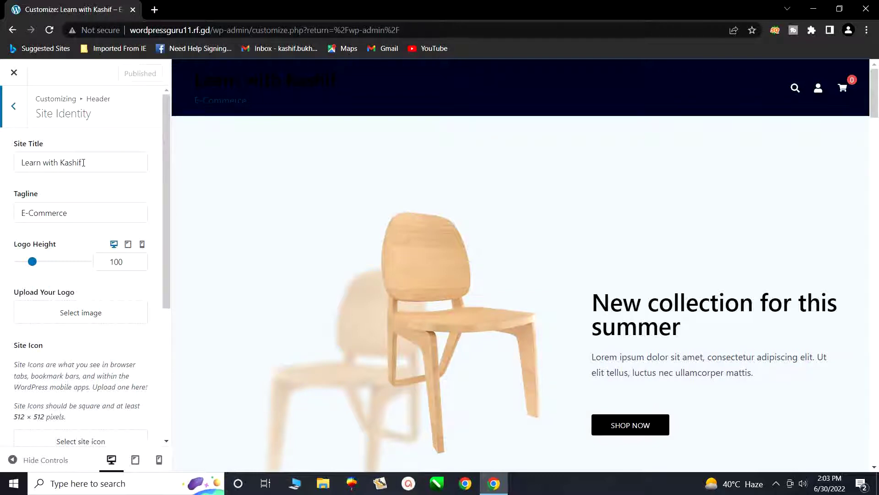
left_click_drag(83, 163, 21, 163)
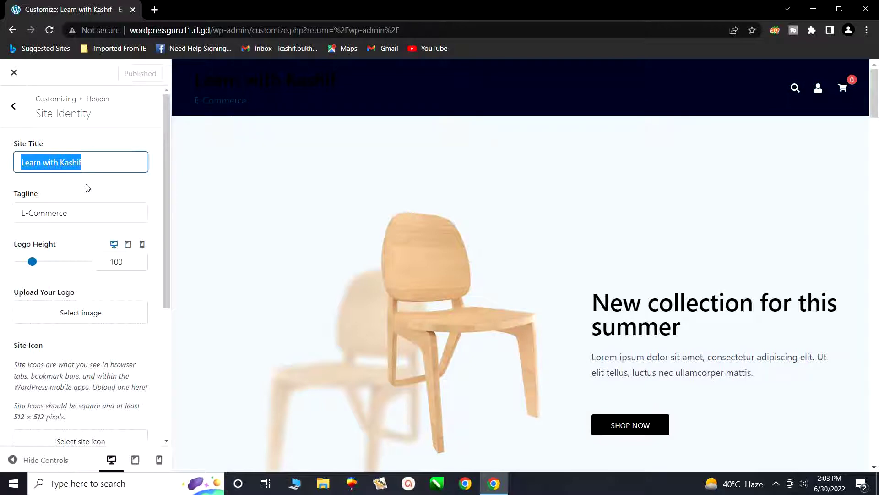
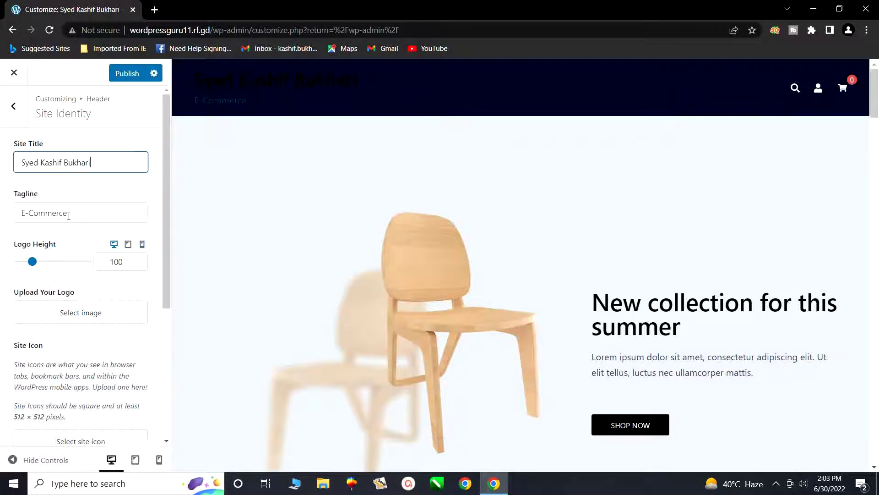
left_click_drag(68, 216, 22, 218)
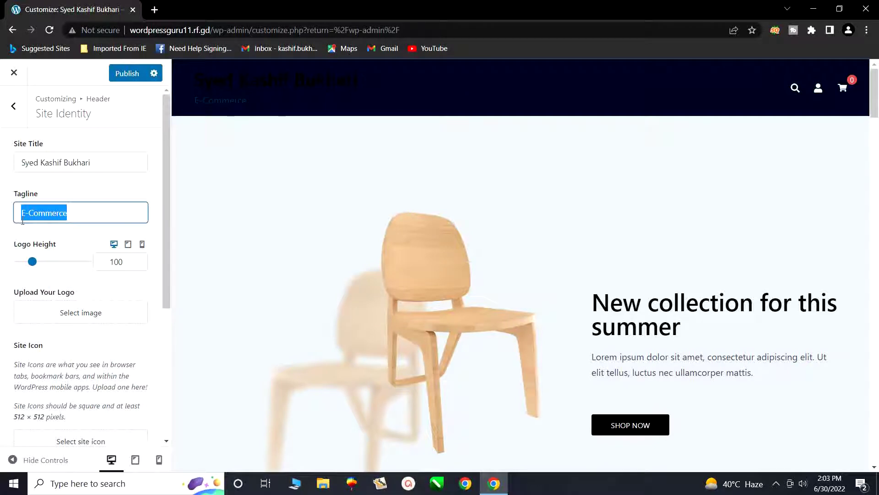
- Enter 'You Think We Done' as the new tagline
type("You Think")
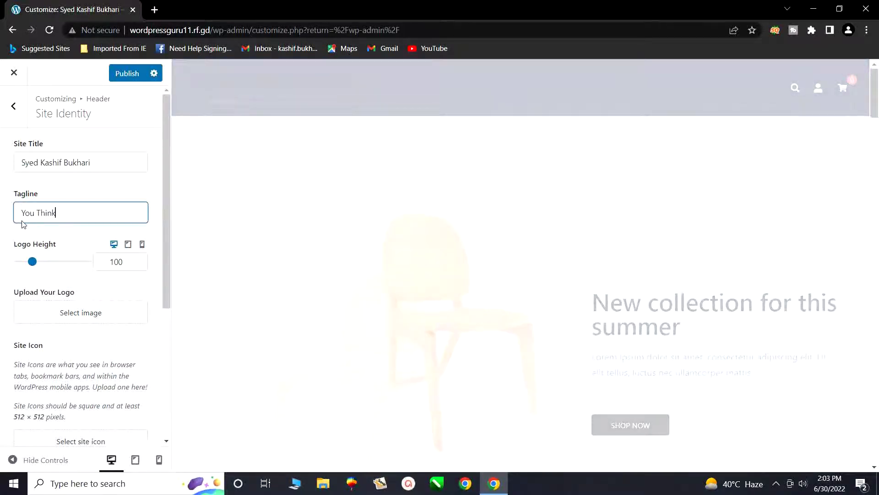
type(" We Done")
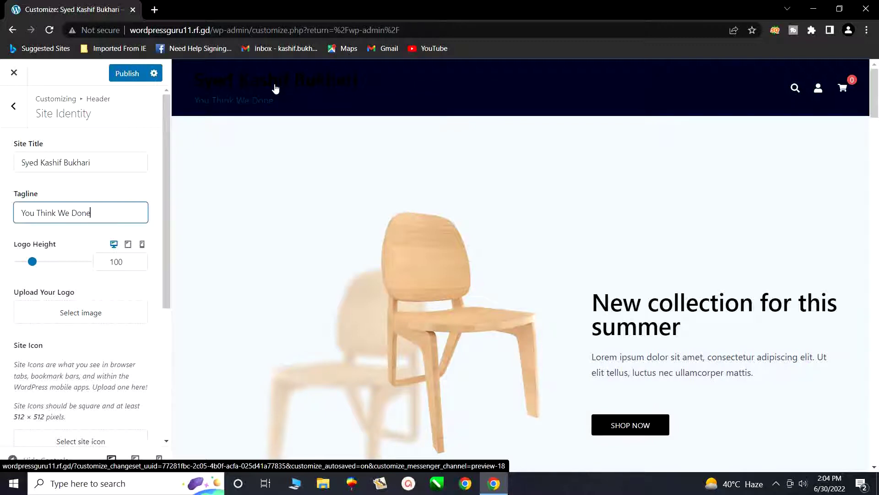
scroll(110, 197, "down", 3)
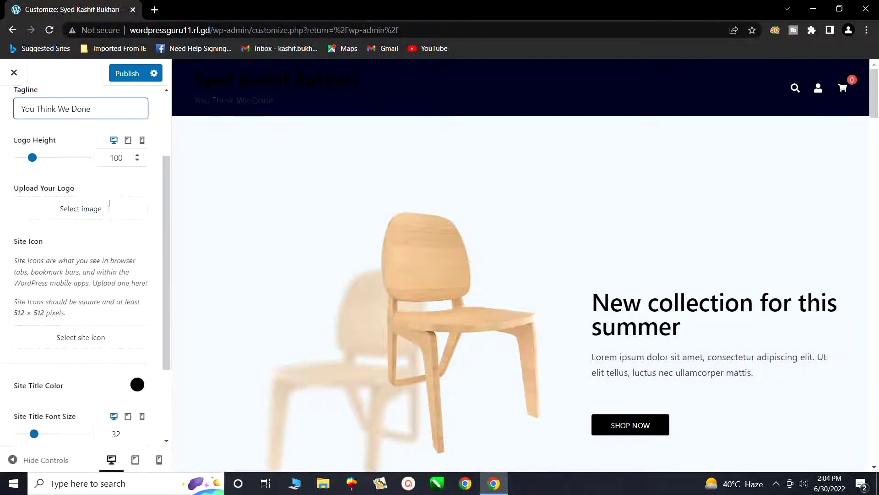
scroll(109, 203, "down", 2)
scroll(109, 203, "down", 1)
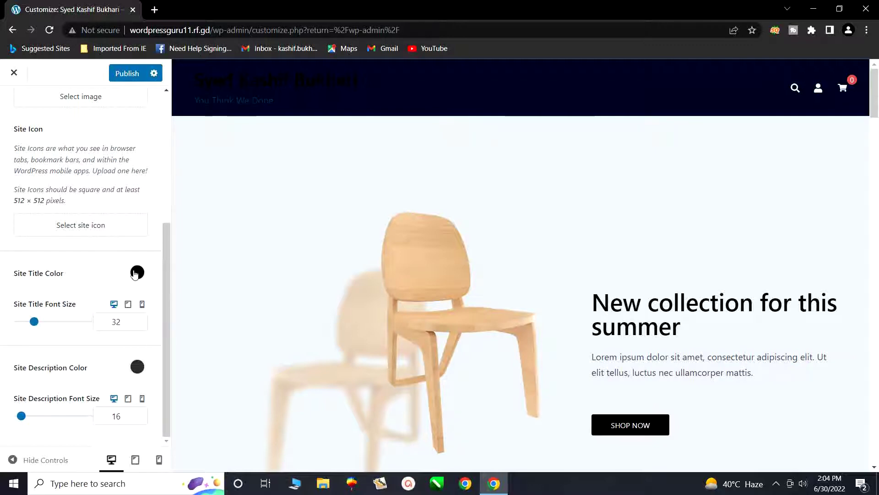
left_click(139, 277)
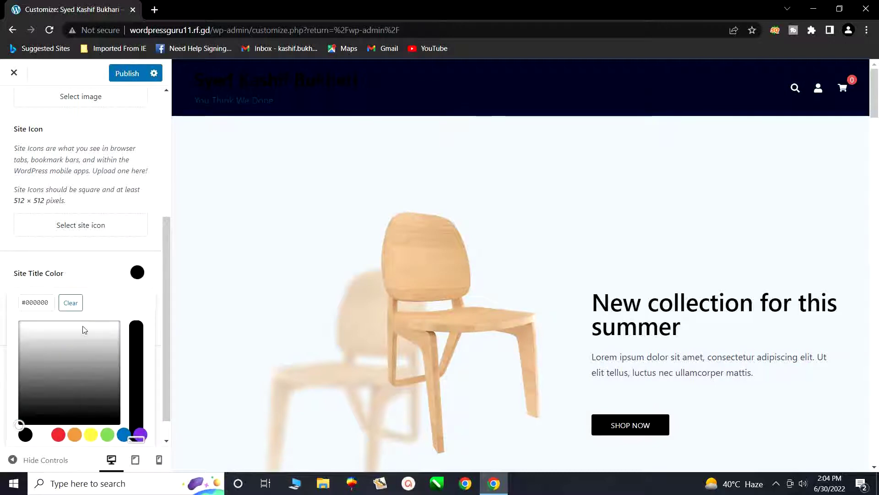
left_click_drag(111, 326, 21, 326)
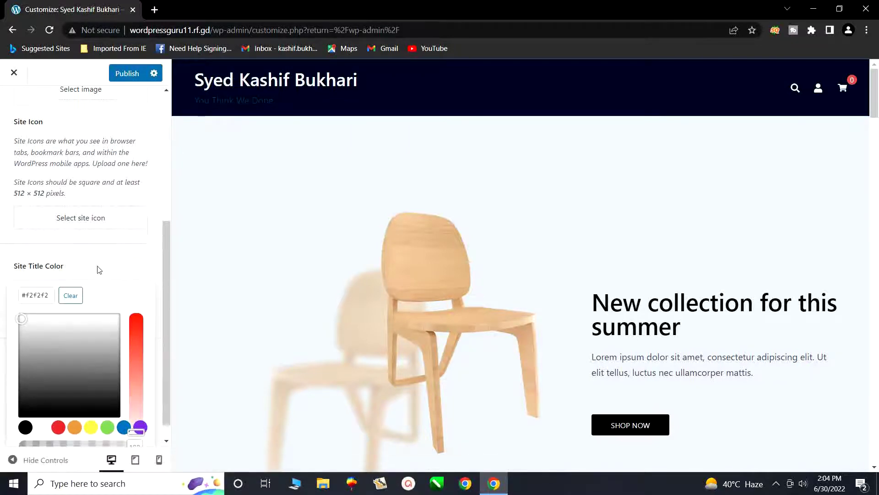
scroll(98, 270, "down", 1)
scroll(101, 270, "up", 5)
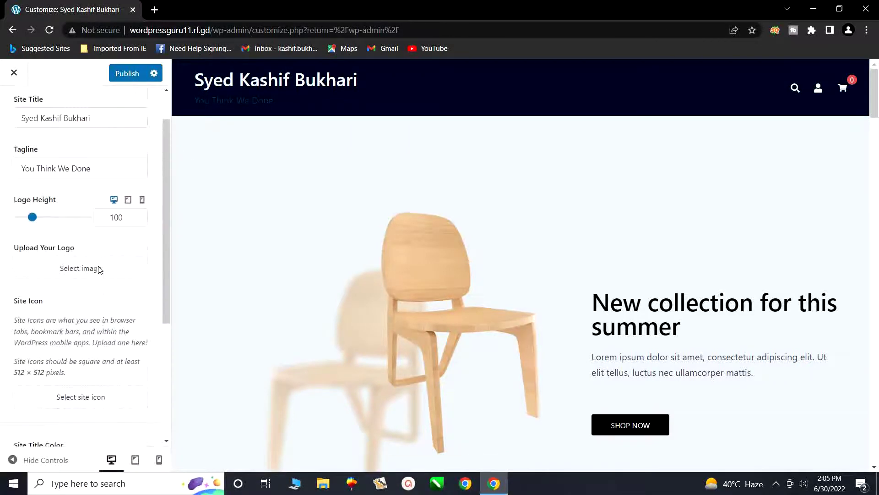
scroll(100, 270, "down", 1)
scroll(99, 269, "down", 4)
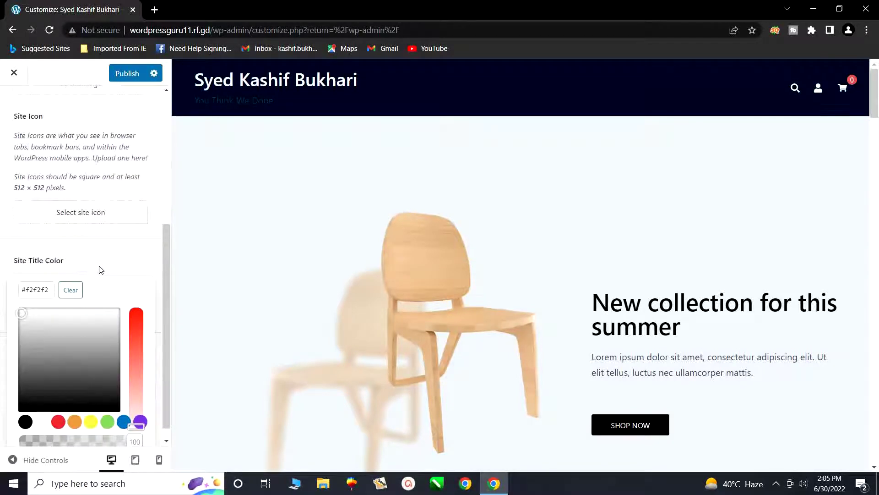
scroll(103, 269, "up", 2)
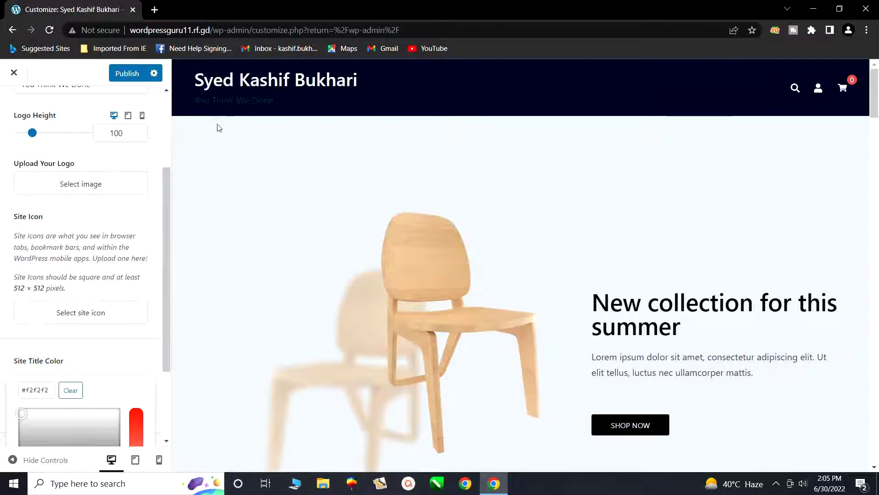
scroll(166, 199, "down", 3)
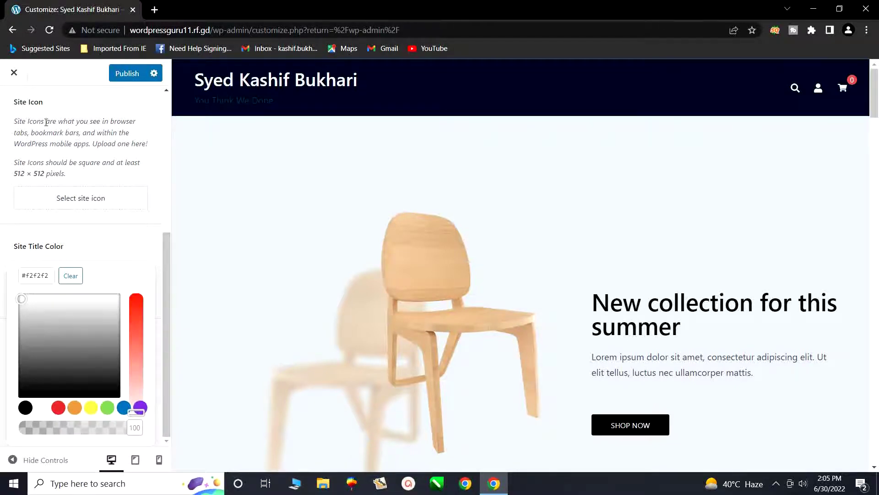
scroll(46, 123, "up", 5)
left_click(66, 163)
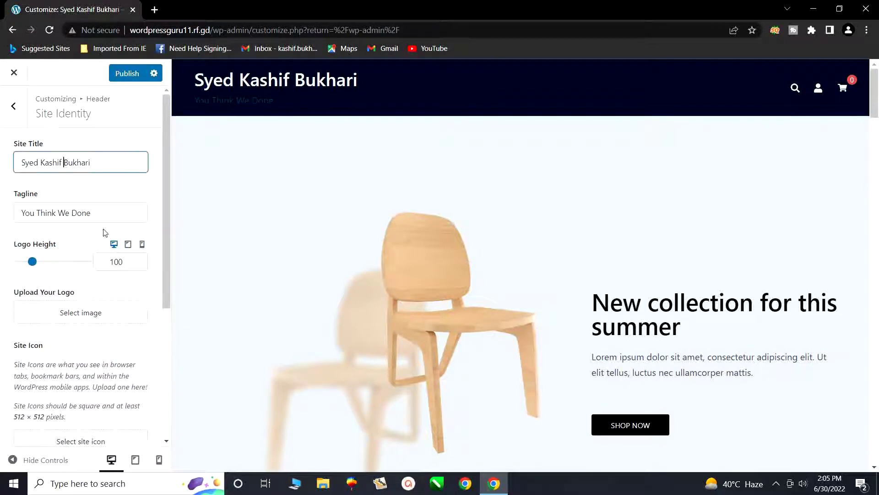
scroll(108, 282, "down", 5)
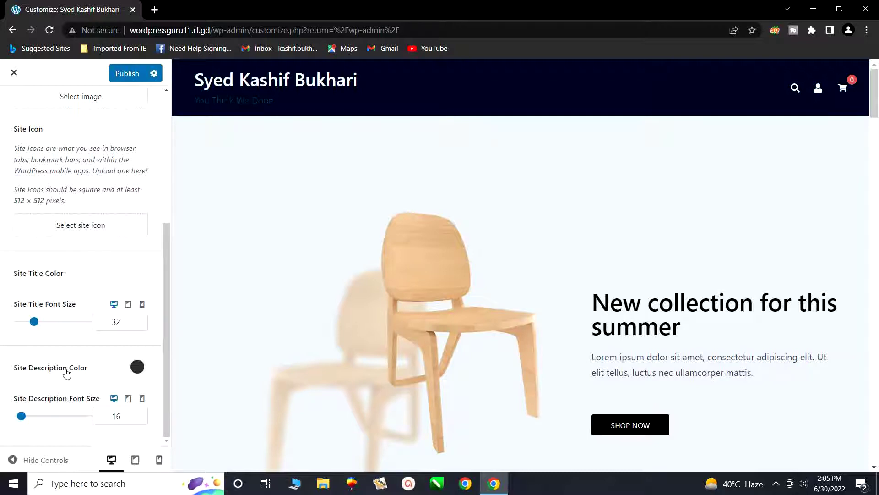
- Set the Site Description colour to near-white #f7f7f7
left_click(137, 368)
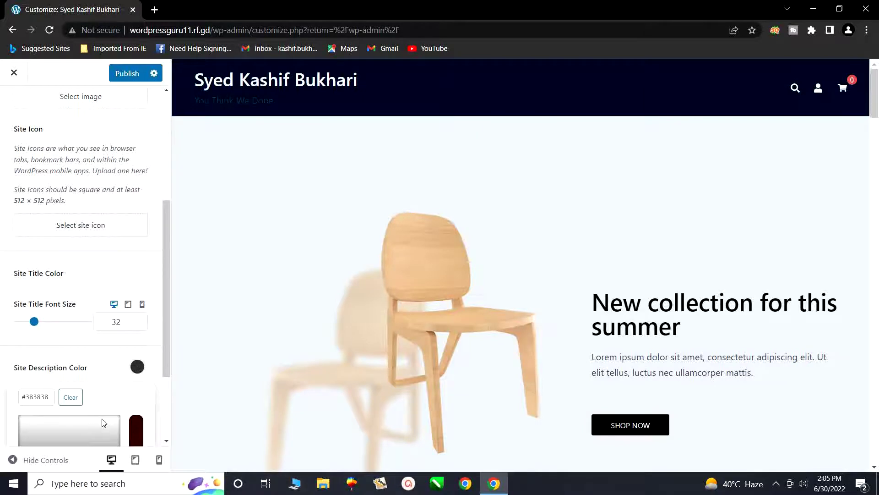
scroll(102, 416, "down", 3)
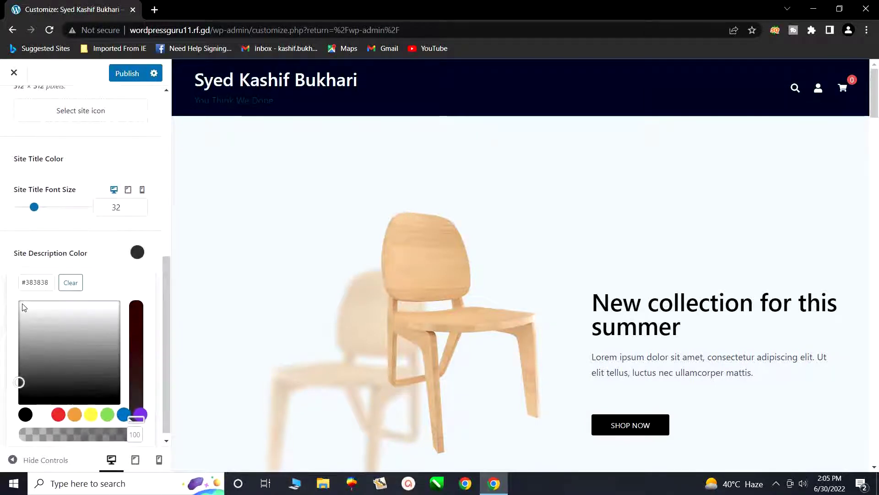
left_click(22, 303)
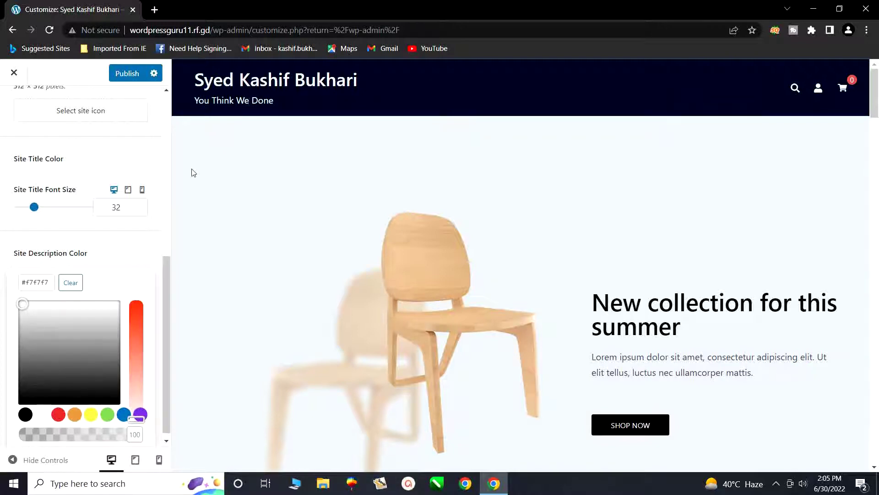
left_click(52, 164)
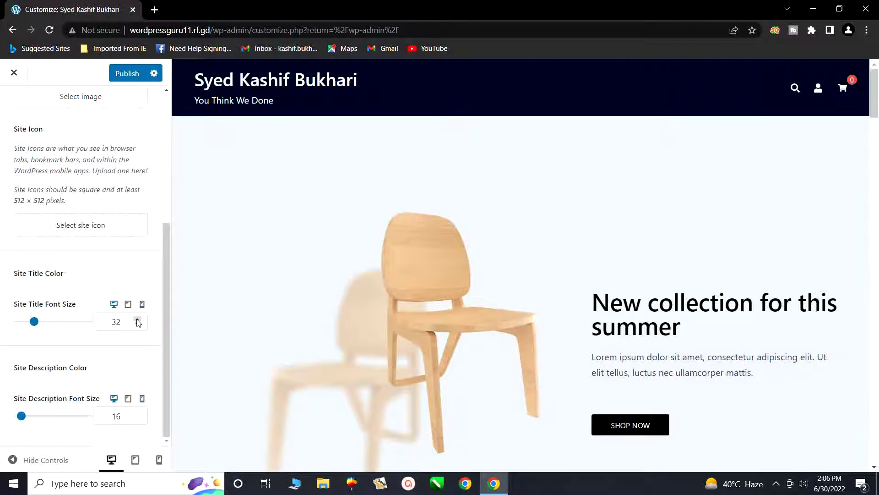
- Raise the site title font size up to 38 to test larger sizes
left_click(138, 320)
left_click(138, 320)
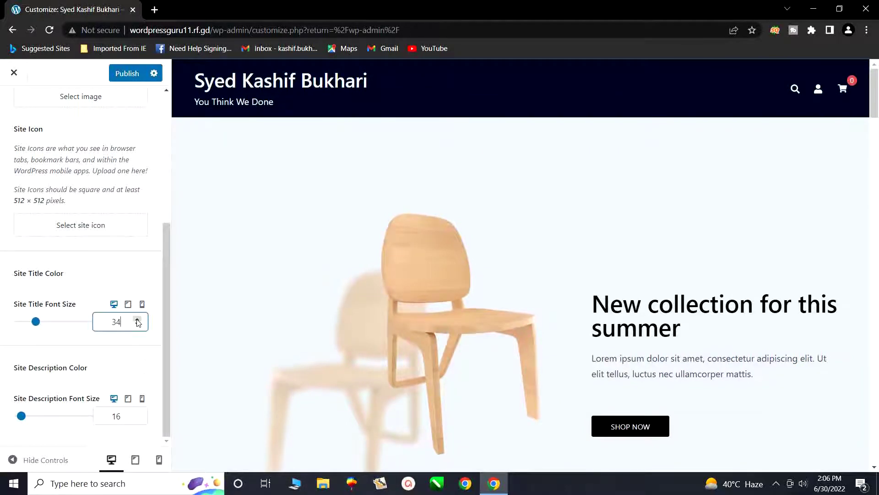
left_click(138, 321)
left_click(138, 321)
left_click(137, 321)
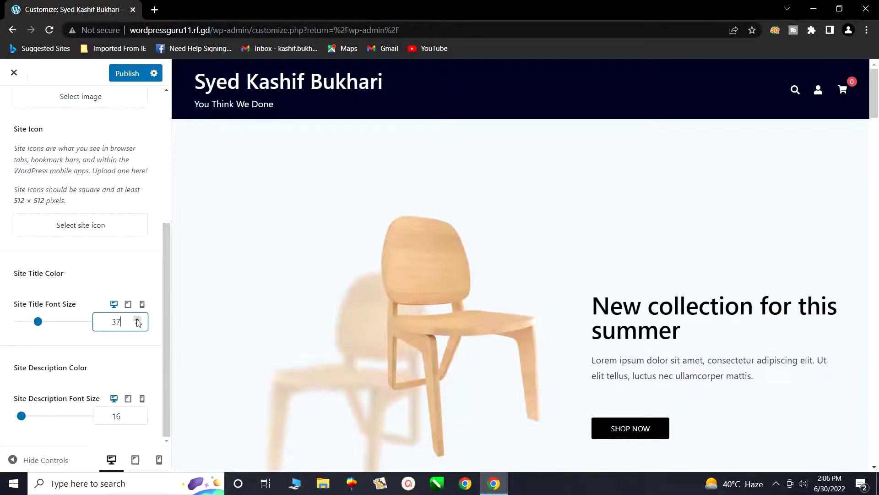
left_click(137, 320)
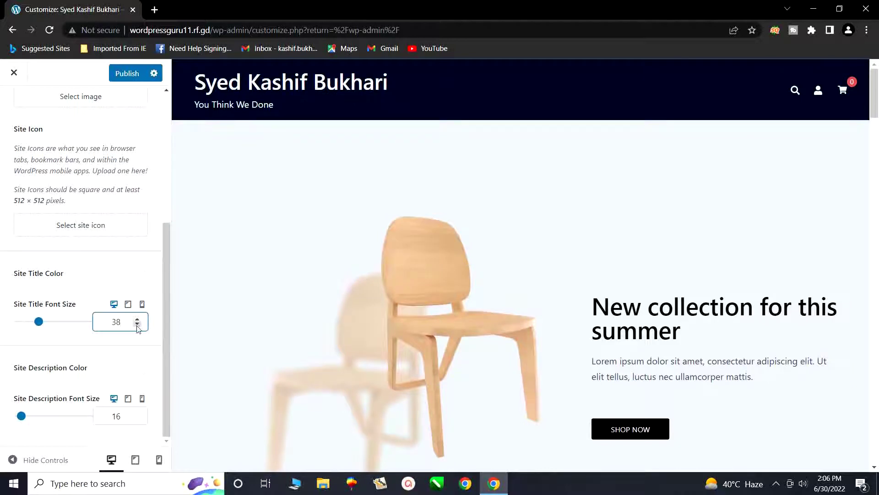
- Bring the site title font size back down and settle at 31
left_click(138, 325)
left_click(137, 324)
left_click(137, 324)
left_click(137, 324)
left_click(138, 324)
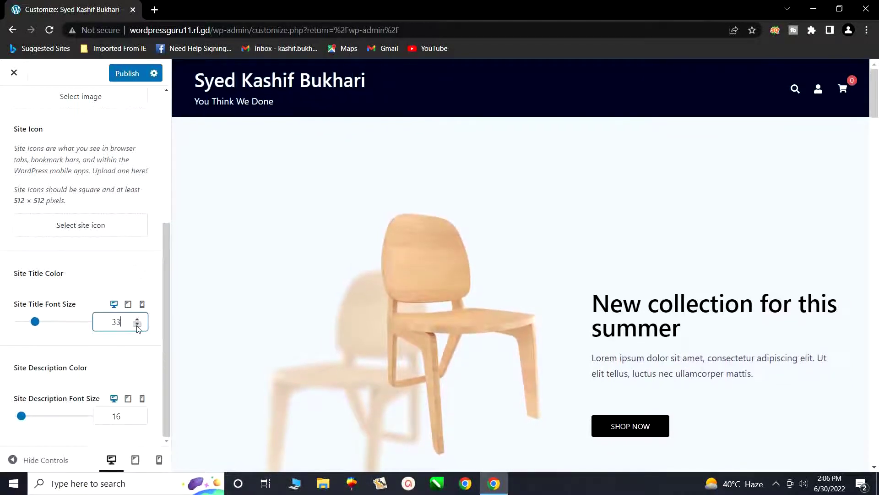
left_click(137, 324)
left_click(137, 325)
left_click(137, 324)
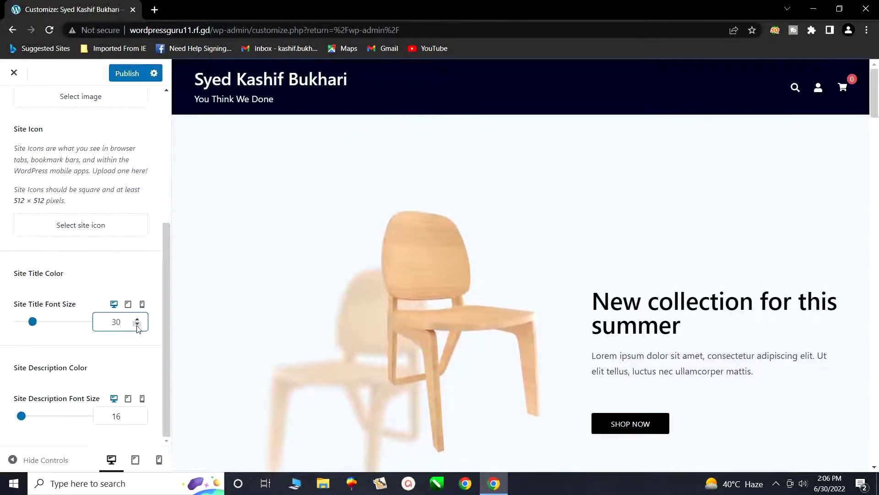
left_click(137, 319)
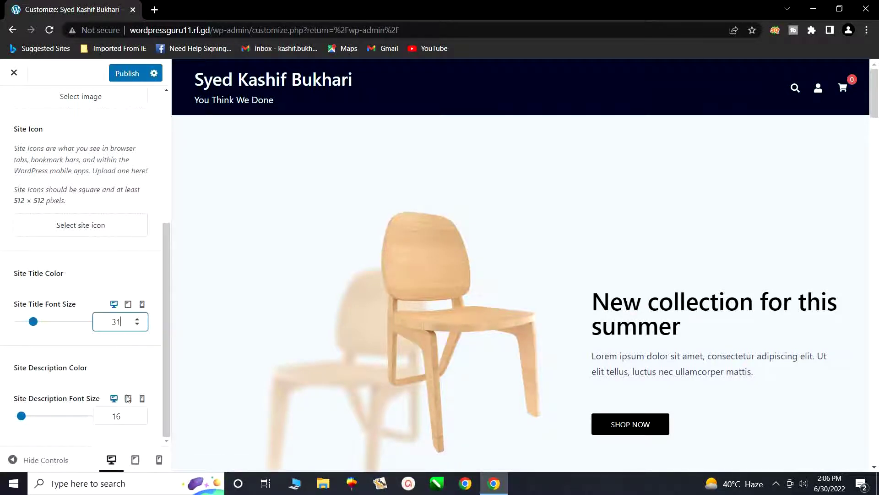
left_click(120, 416)
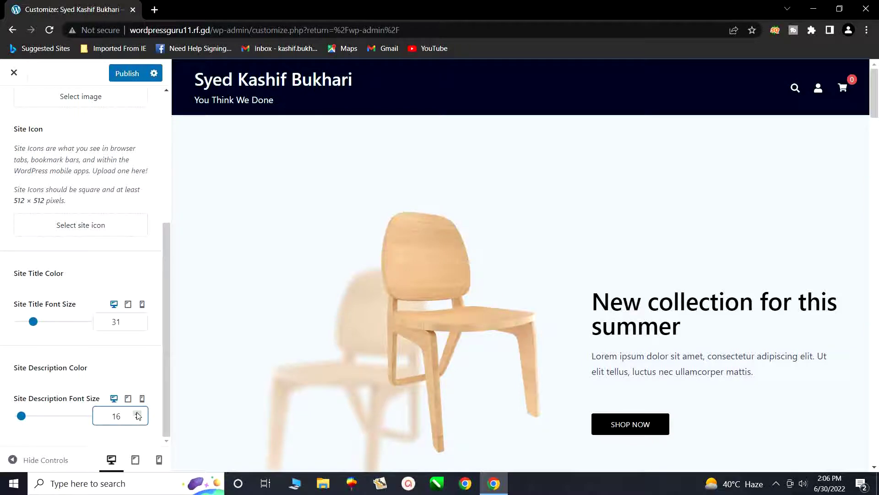
- Try larger tagline font sizes, then settle the Site Description font size at 17
left_click(137, 414)
left_click(137, 413)
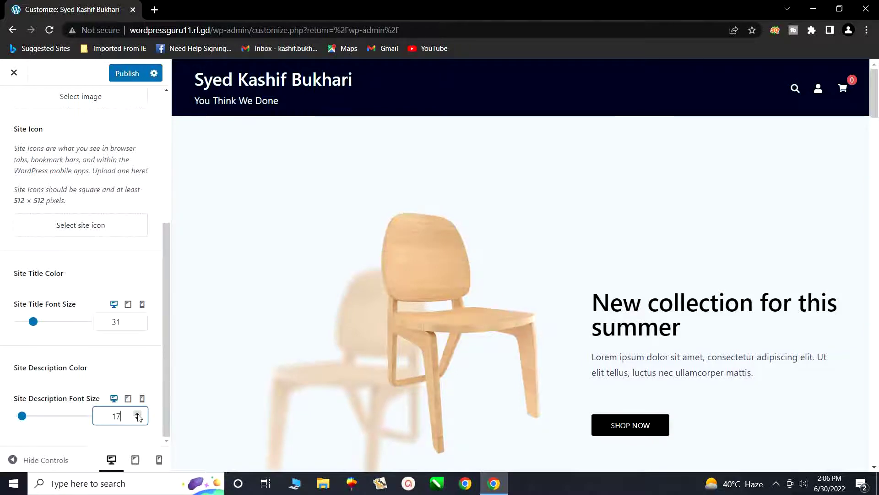
left_click(138, 414)
left_click(138, 414)
left_click(137, 413)
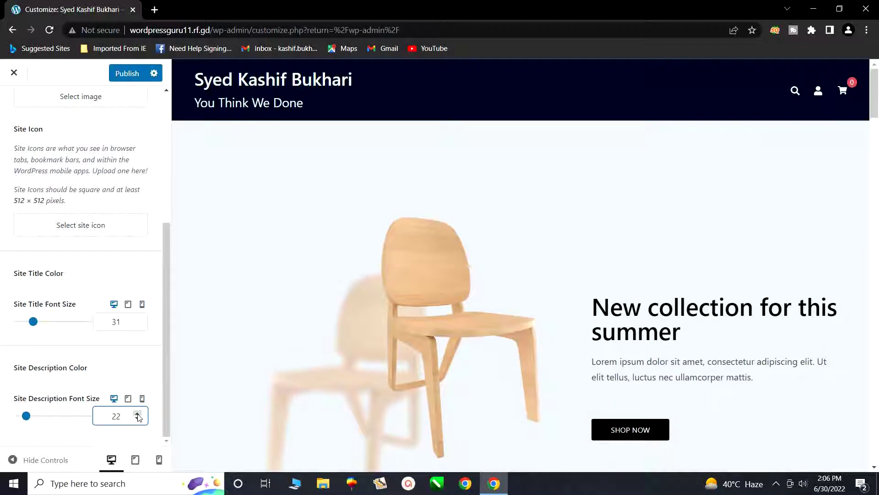
left_click(137, 419)
left_click(137, 418)
left_click(137, 419)
left_click(137, 419)
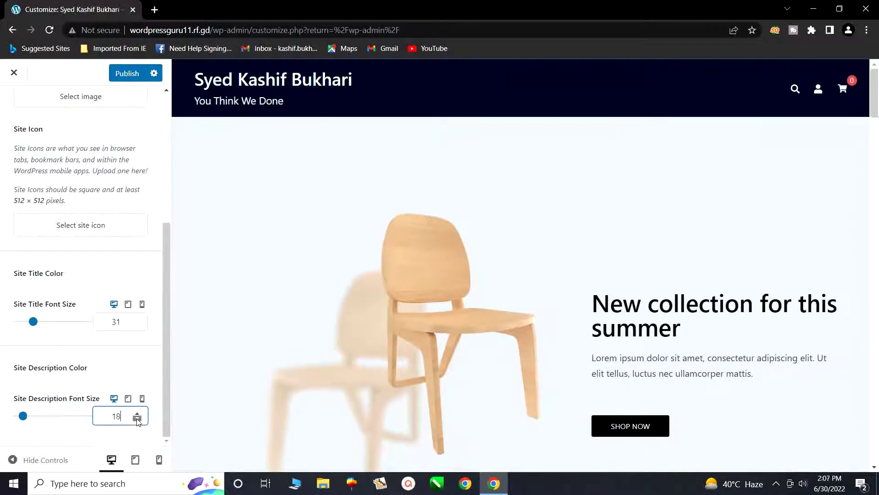
left_click(137, 419)
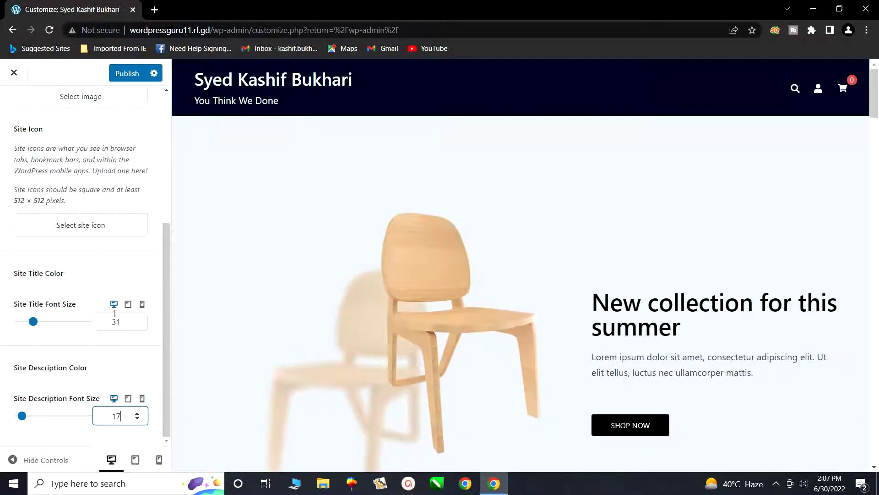
scroll(114, 175, "up", 5)
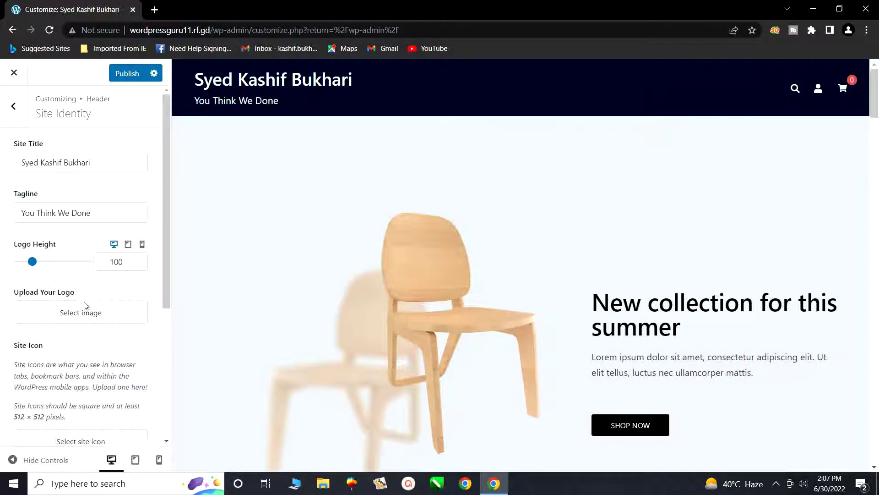
- Open the Select image media dialog from the Upload Your Logo setting
scroll(103, 358, "down", 5)
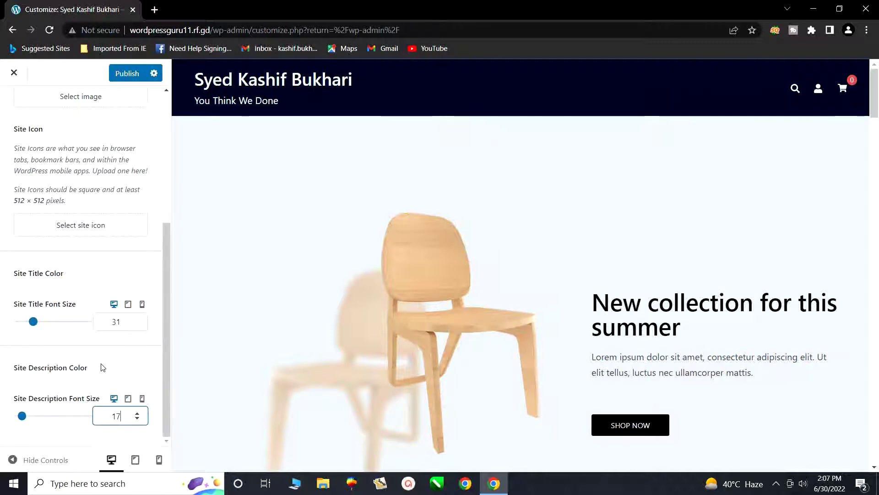
scroll(102, 367, "up", 1)
scroll(102, 367, "up", 4)
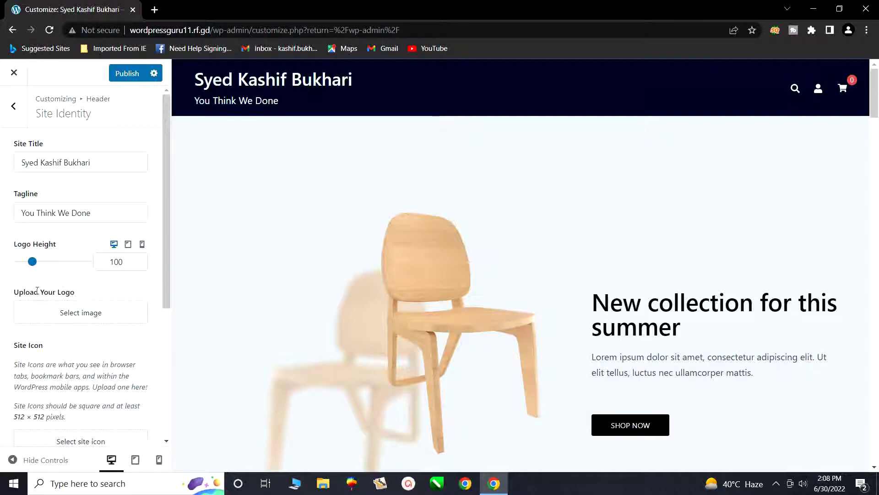
left_click(74, 318)
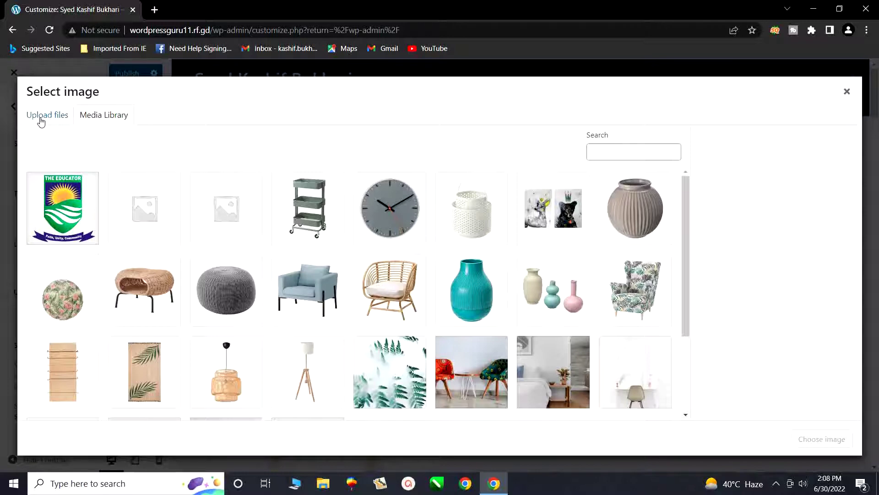
- Switch to Upload files and open the file browser at the Downloads folder
left_click(41, 120)
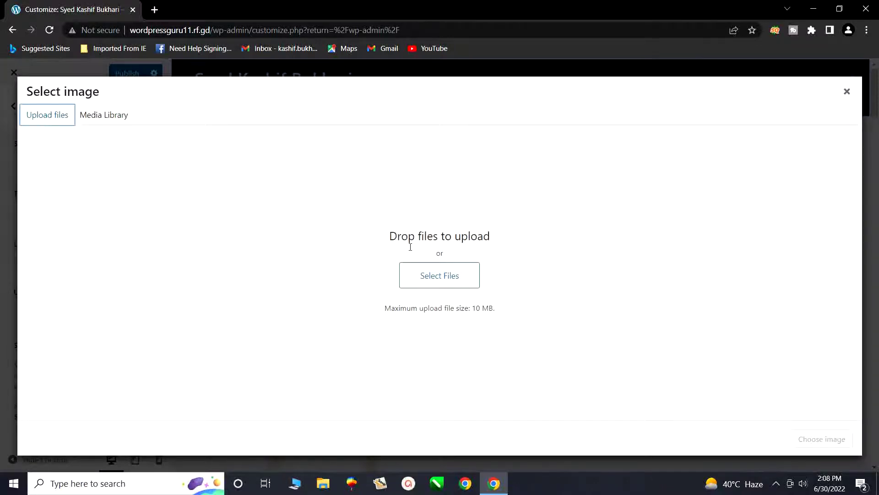
left_click(430, 277)
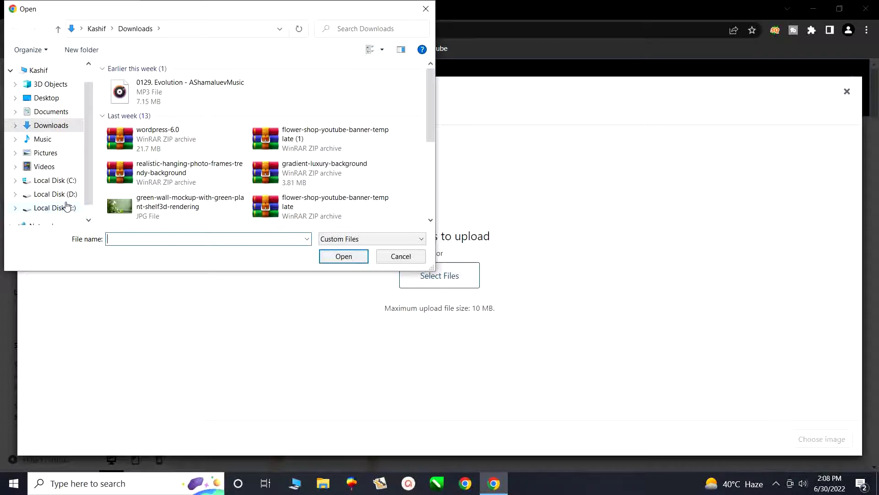
- Select the logo (2) PNG from Downloads for upload
scroll(158, 179, "down", 2)
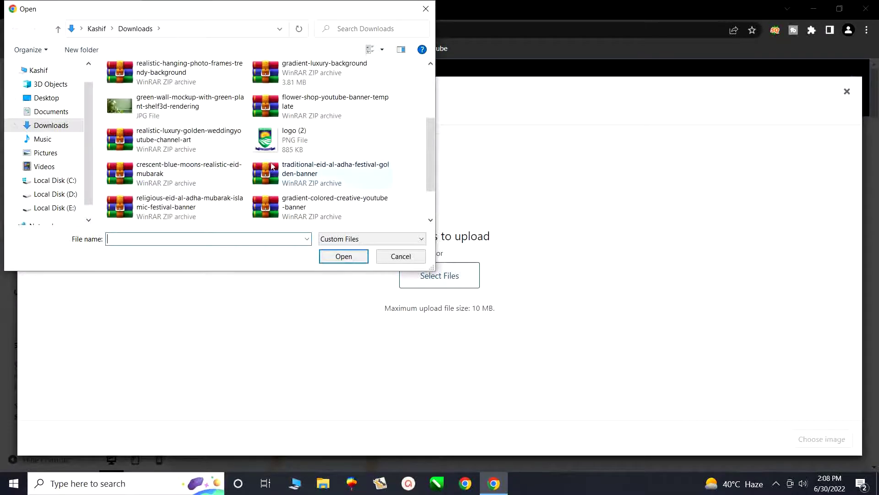
left_click(275, 143)
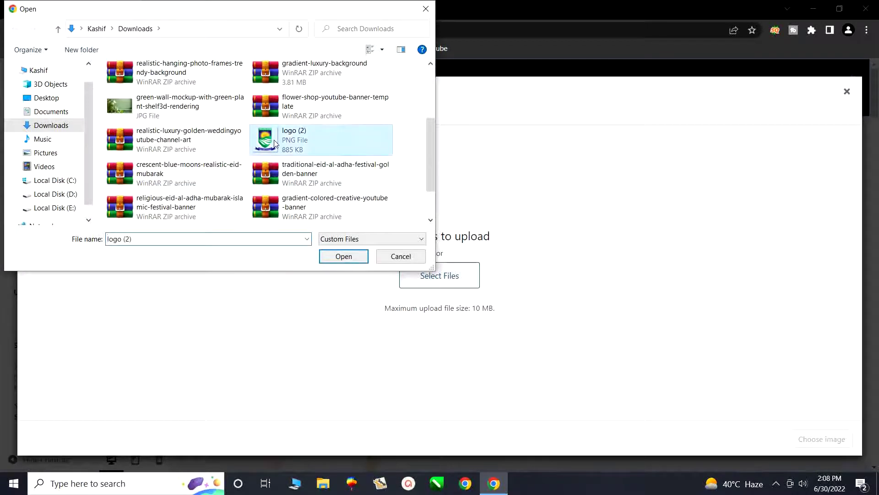
left_click(344, 257)
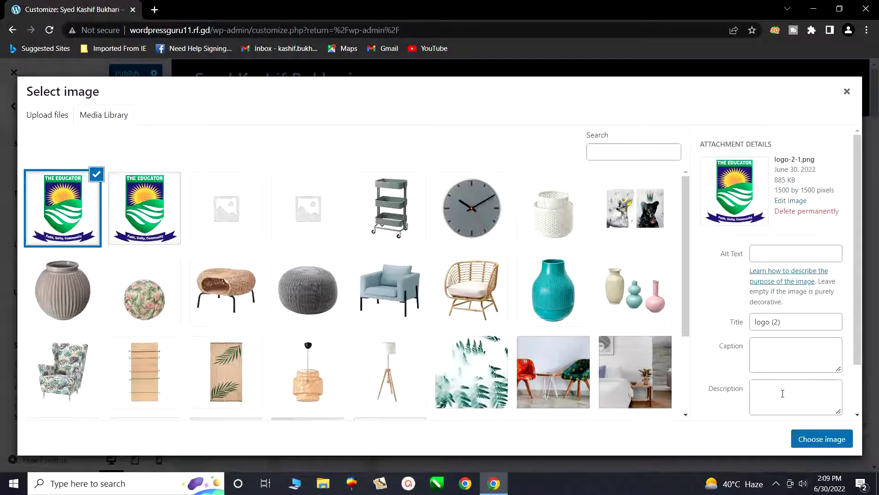
- Set the uploaded Educator crest image as the site logo
scroll(788, 375, "down", 2)
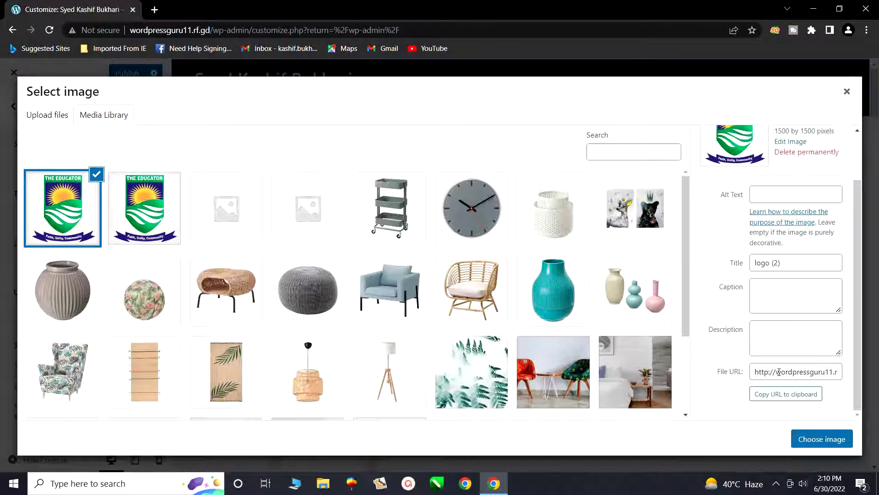
left_click(812, 441)
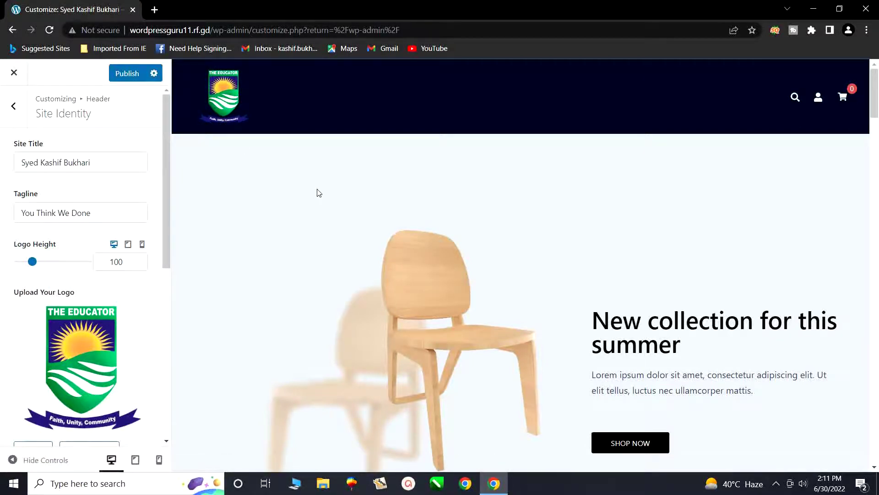
scroll(139, 197, "down", 3)
scroll(130, 185, "up", 3)
scroll(217, 201, "down", 2)
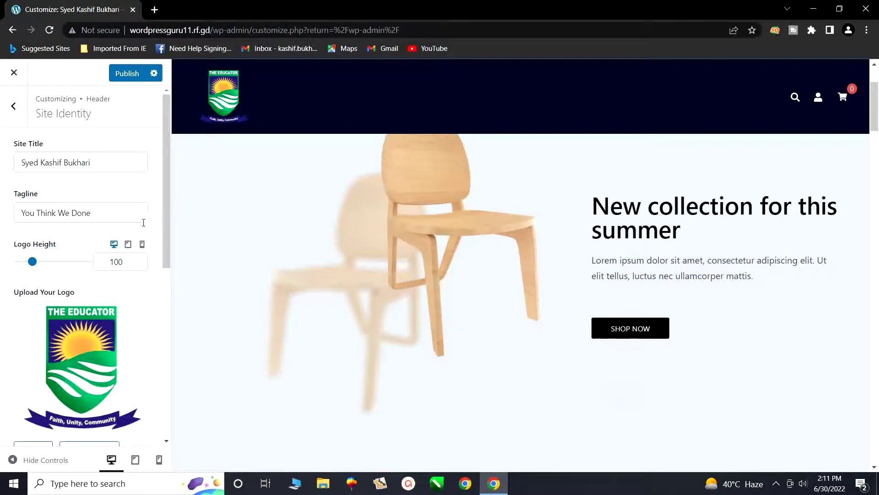
scroll(143, 223, "down", 3)
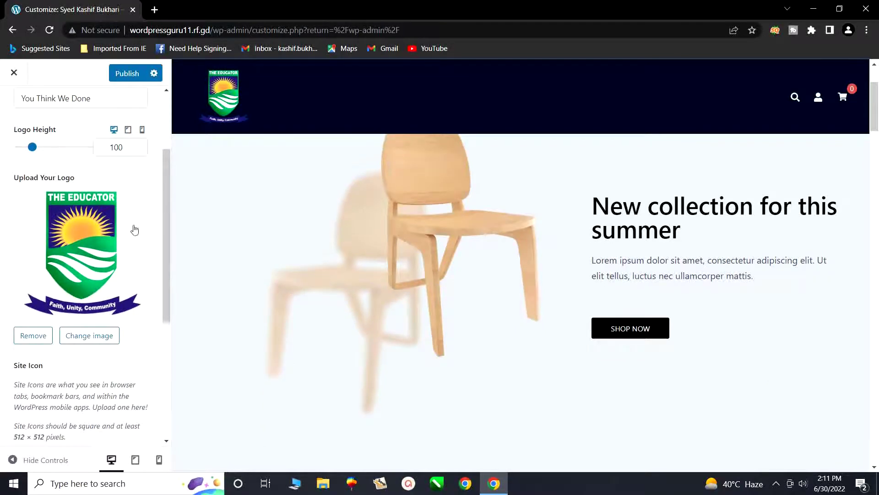
scroll(135, 229, "up", 3)
scroll(281, 229, "up", 2)
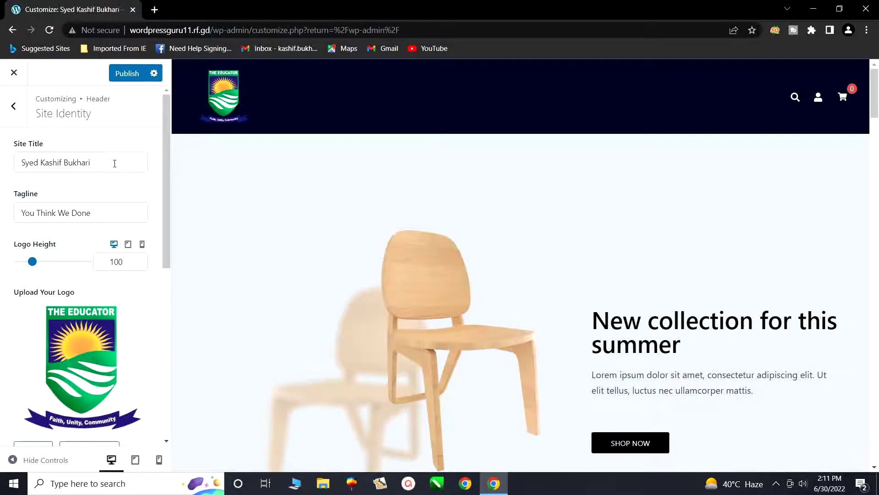
left_click_drag(90, 163, 51, 156)
left_click(94, 160)
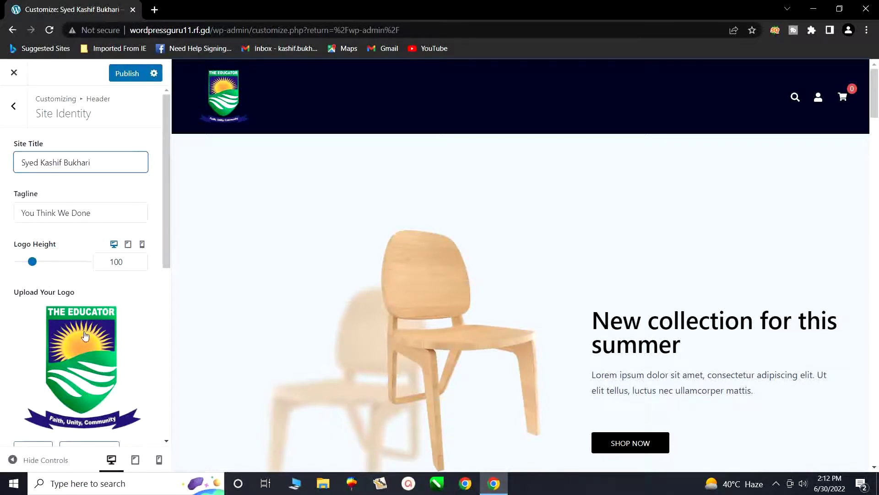
scroll(85, 336, "down", 3)
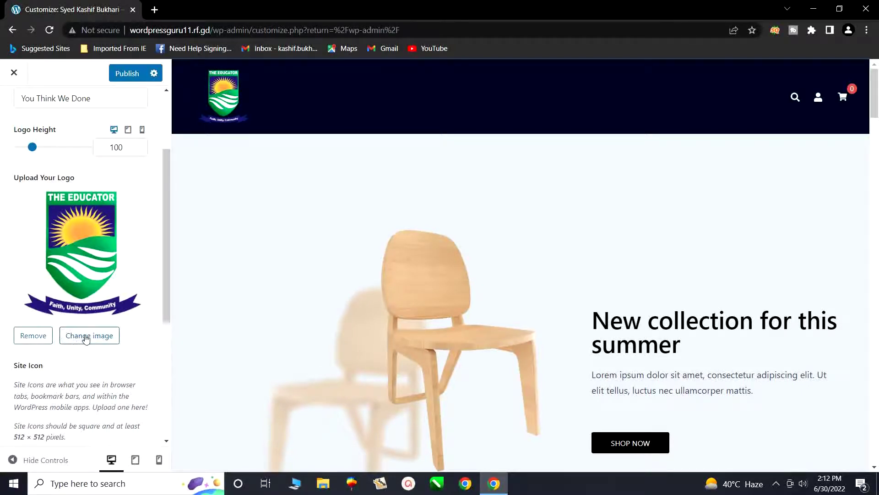
scroll(90, 351, "down", 1)
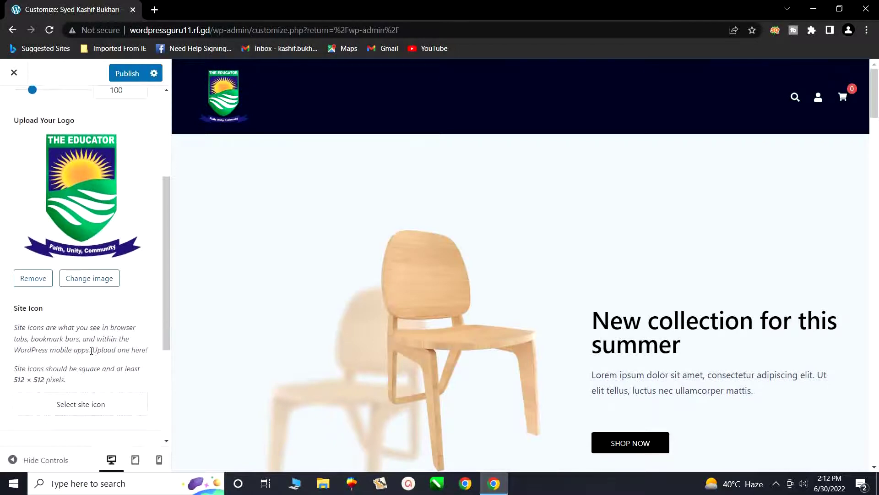
scroll(91, 351, "down", 1)
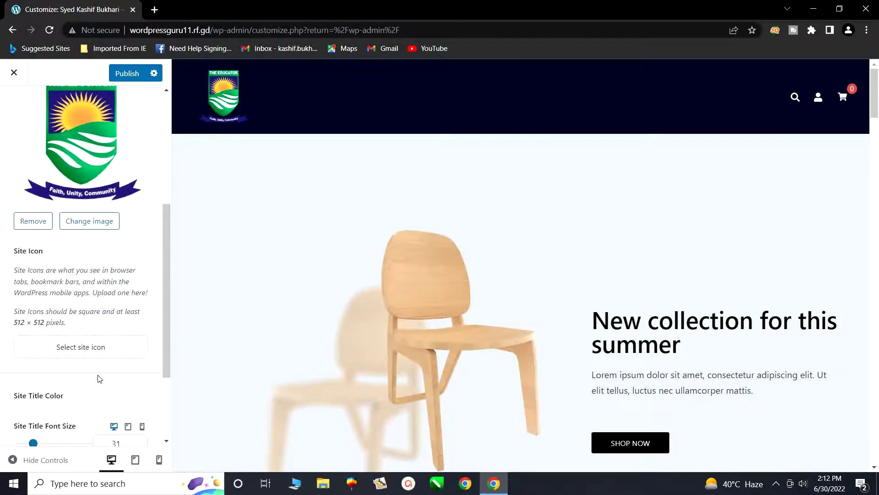
scroll(99, 378, "down", 1)
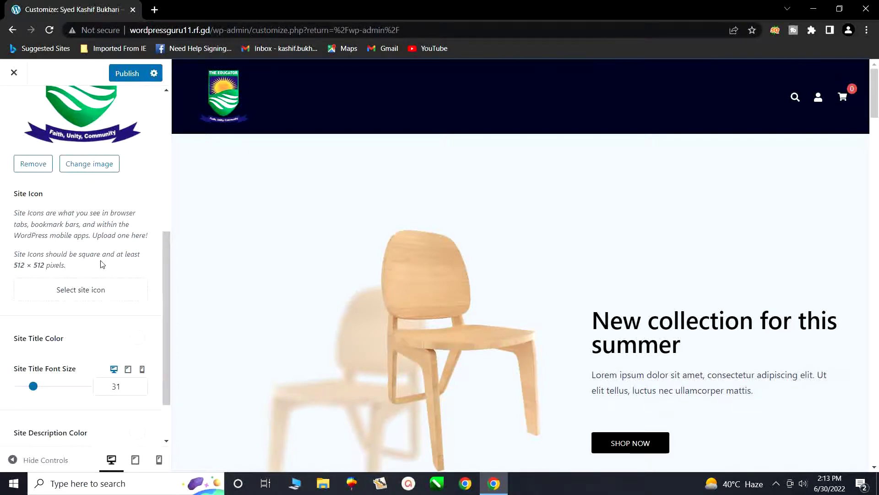
- Pick the second Educator logo image, logo-2.png, as the site icon
left_click(72, 296)
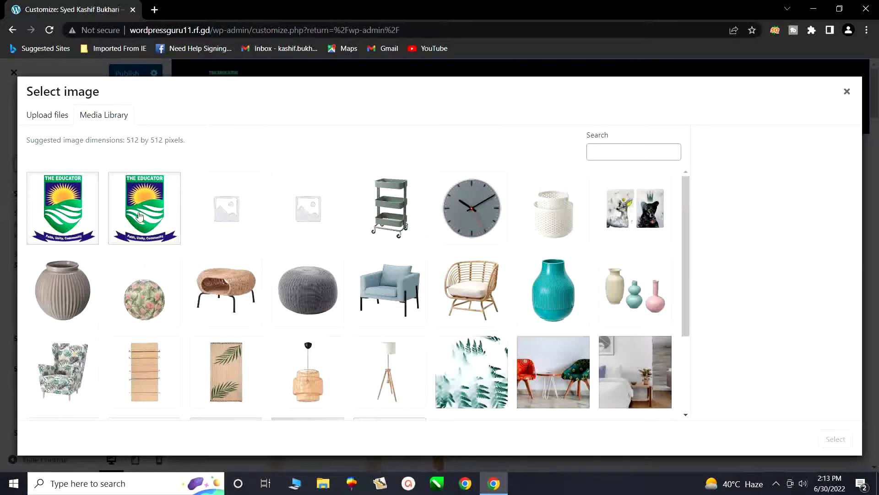
left_click(138, 212)
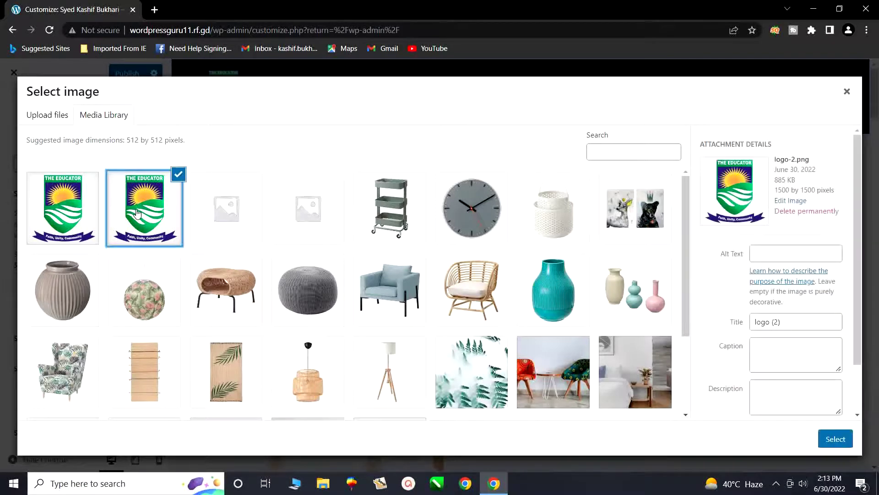
left_click(830, 442)
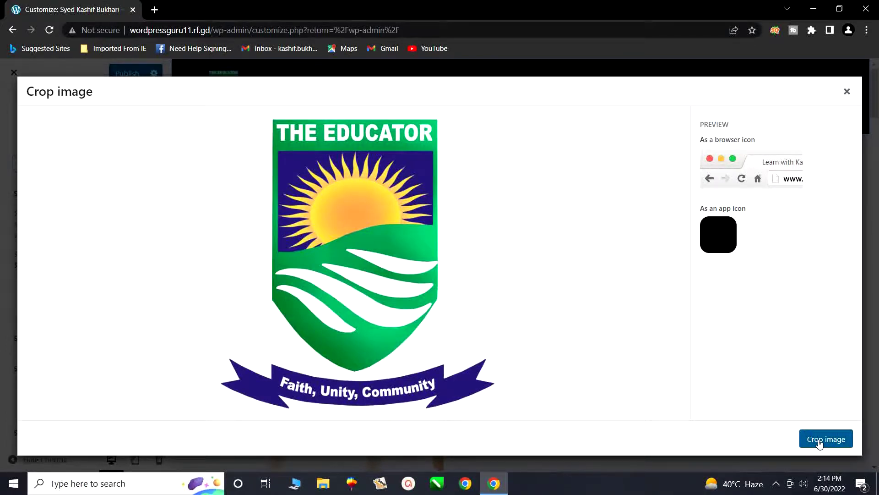
left_click(819, 443)
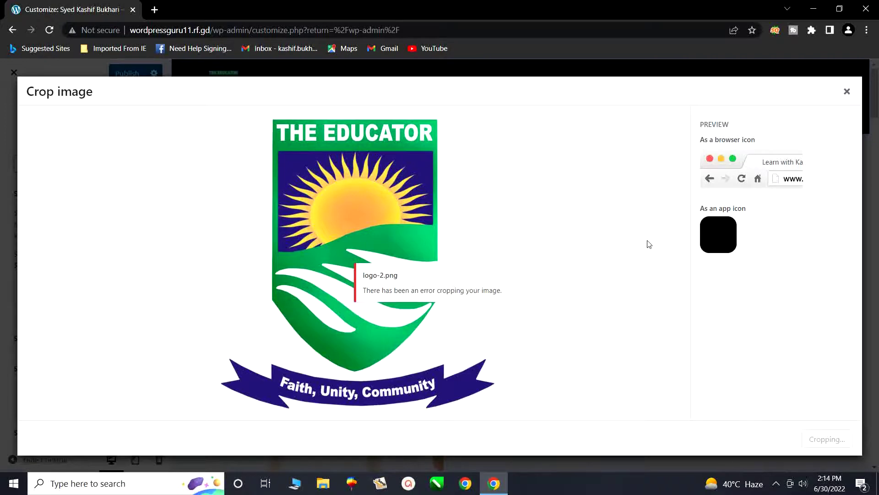
left_click(846, 93)
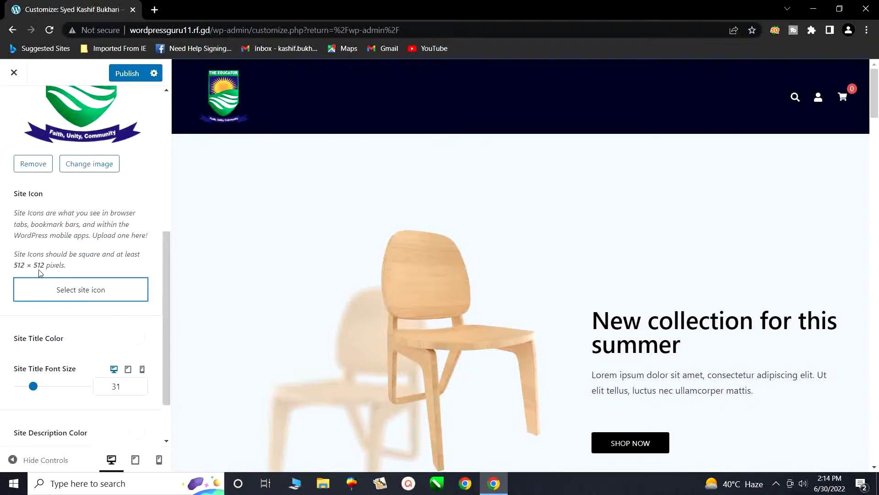
left_click_drag(15, 265, 67, 274)
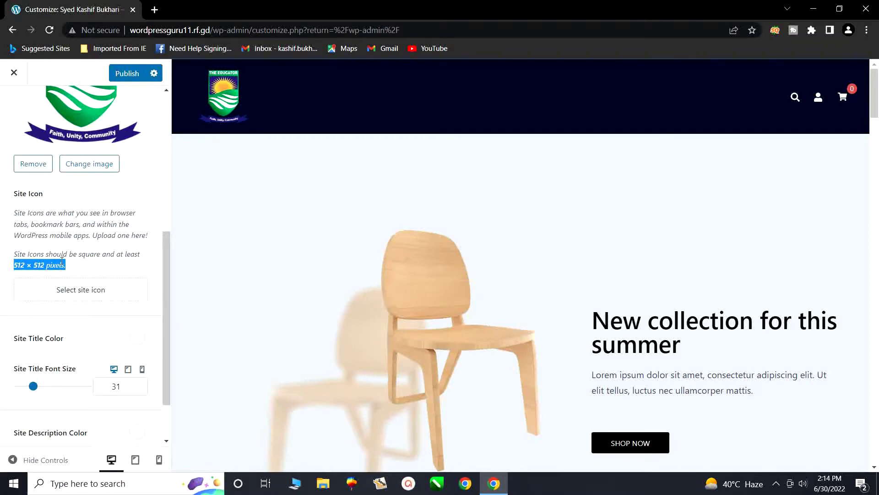
- Publish the header logo changes from the top of the Site Identity panel
scroll(66, 261, "up", 6)
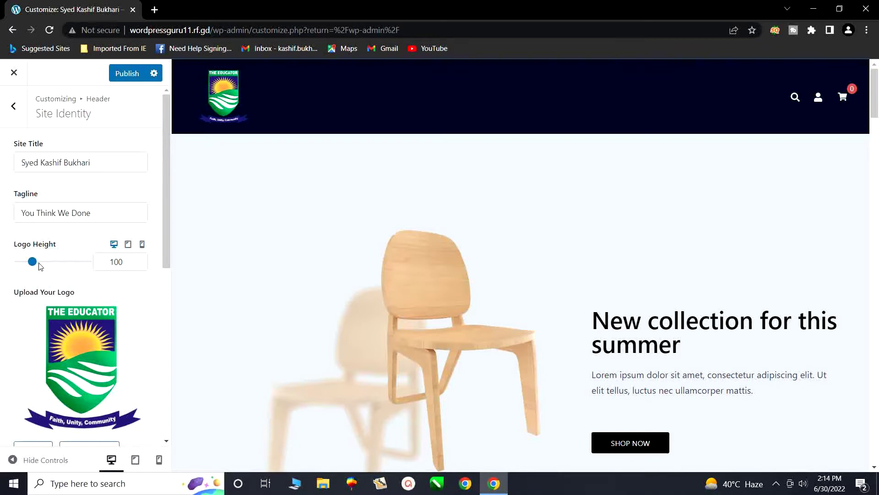
left_click(123, 76)
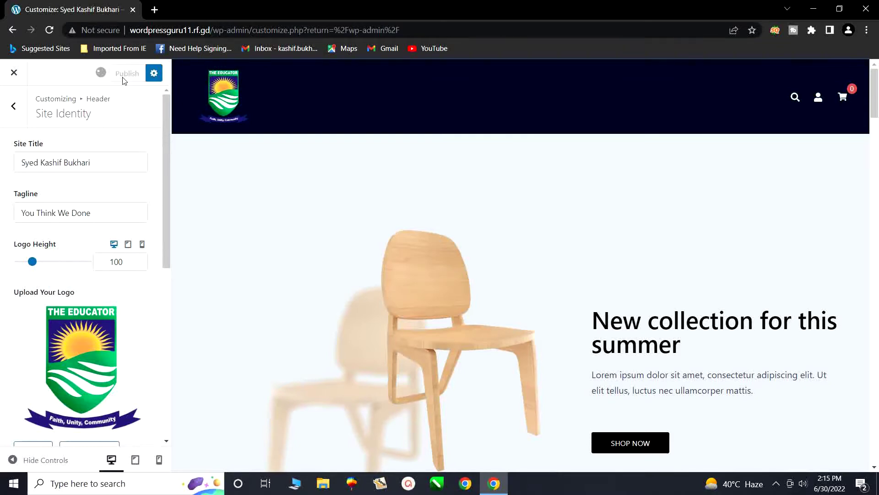